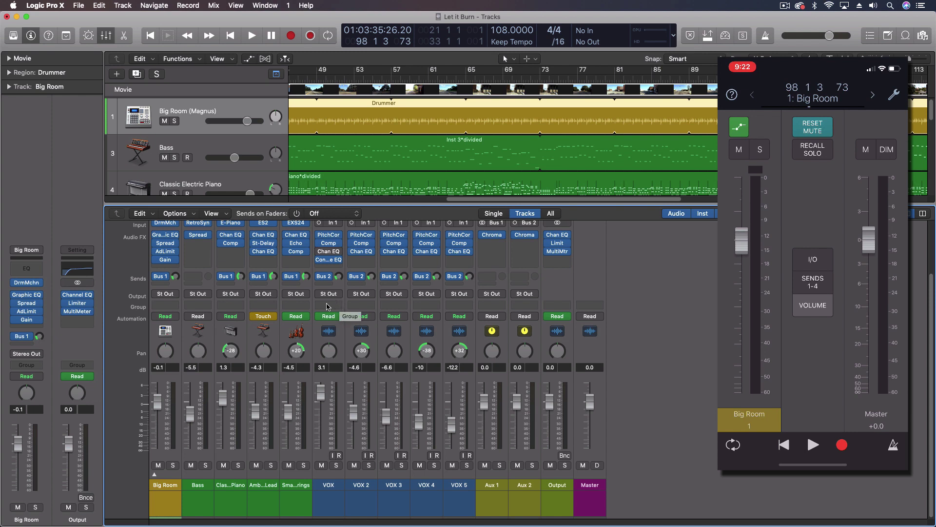
Step: Inspect the output menu for Big Room's empty second send and dismiss it unchanged
{"action": "left_click", "coordinate": [165, 283]}
{"action": "mouse_move", "coordinate": [176, 350]}
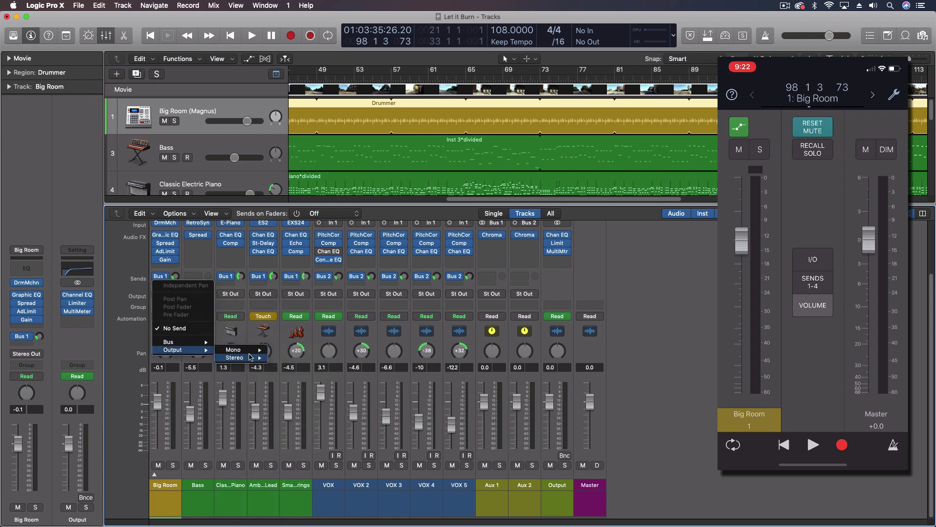
{"action": "mouse_move", "coordinate": [266, 351]}
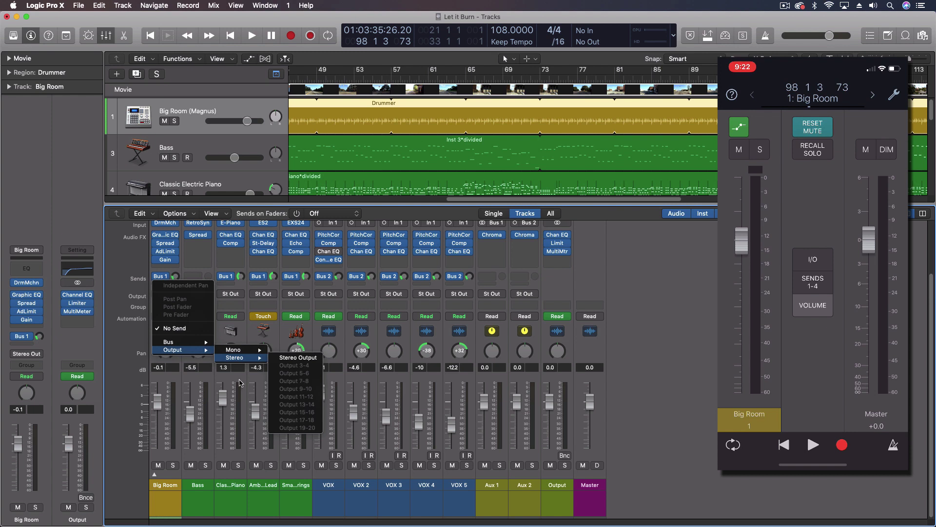
{"action": "left_click", "coordinate": [626, 357]}
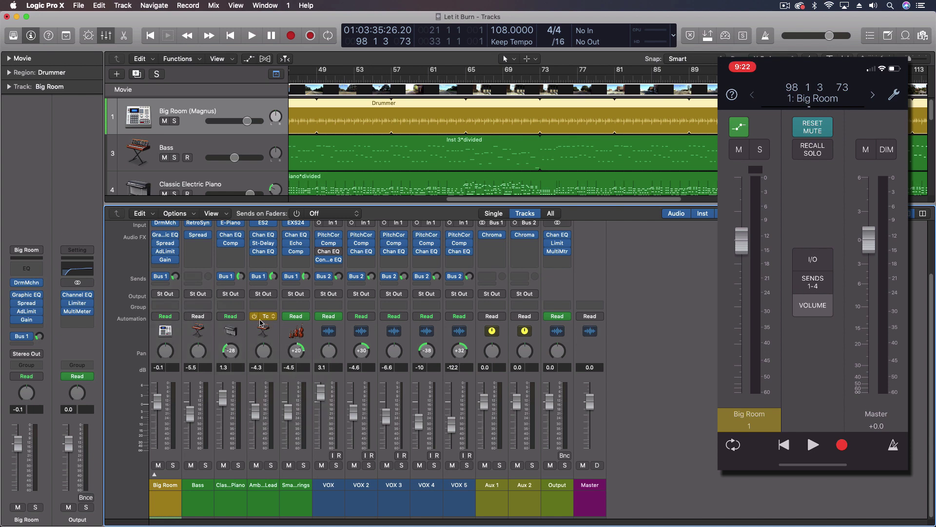
Step: Toggle Big Room's Bus 1 send off and back on, and check its options without changes
{"action": "mouse_move", "coordinate": [170, 277]}
{"action": "left_click", "coordinate": [164, 286]}
{"action": "left_click", "coordinate": [161, 278]}
{"action": "left_click", "coordinate": [158, 276]}
{"action": "left_click", "coordinate": [159, 276]}
{"action": "left_click", "coordinate": [168, 278]}
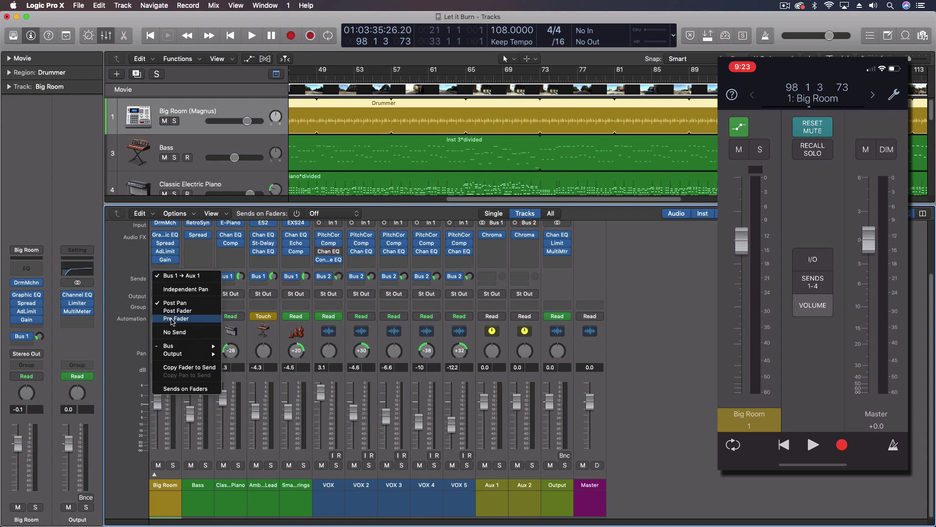
{"action": "left_click", "coordinate": [130, 306]}
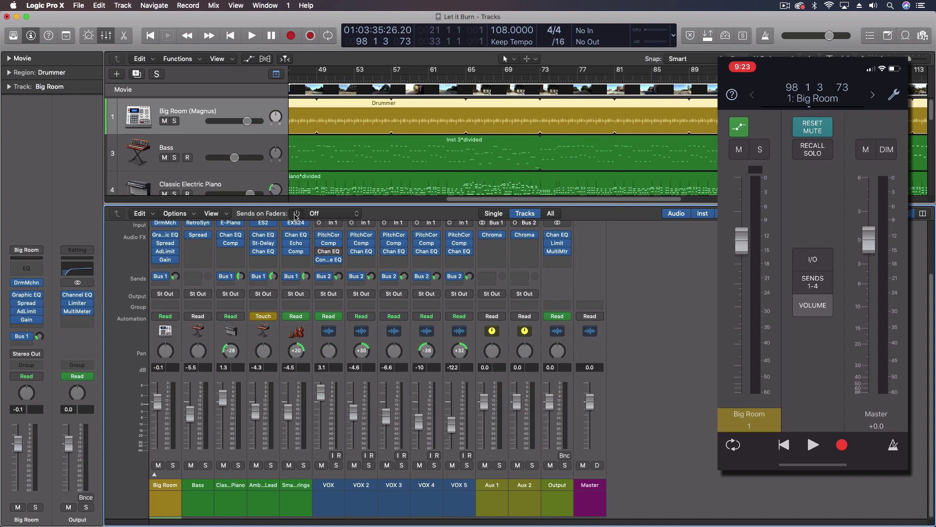
Step: Show Aux 1 send levels on the faders, preview Aux 2, then return to Aux 1
{"action": "left_click", "coordinate": [296, 214]}
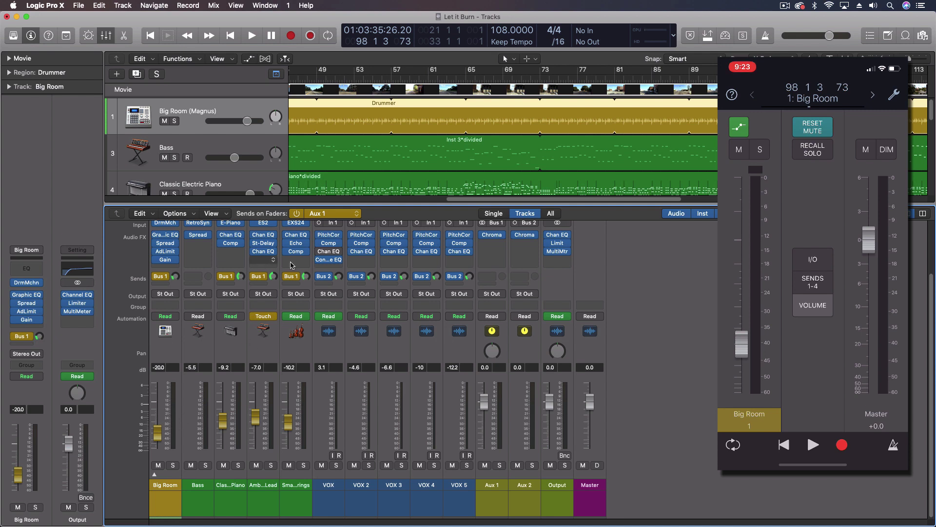
{"action": "left_click", "coordinate": [325, 214]}
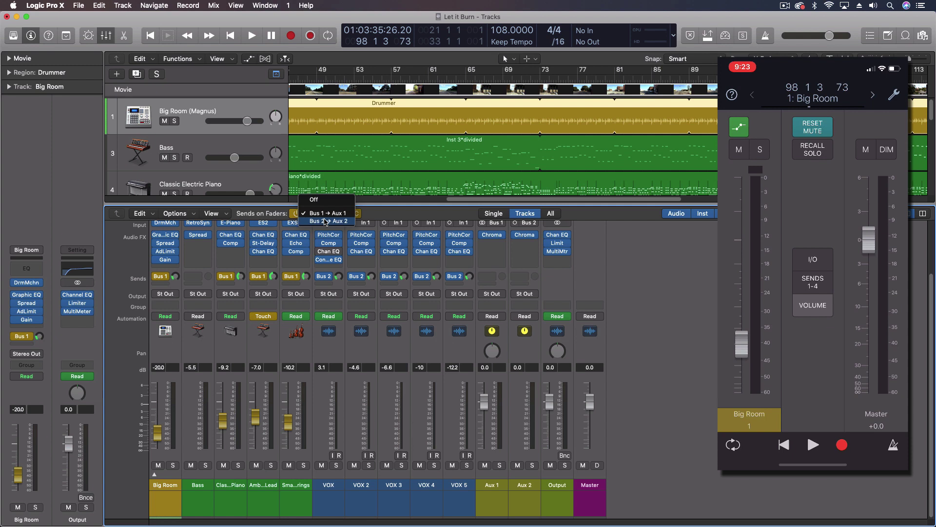
{"action": "left_click", "coordinate": [326, 222]}
{"action": "left_click", "coordinate": [328, 215]}
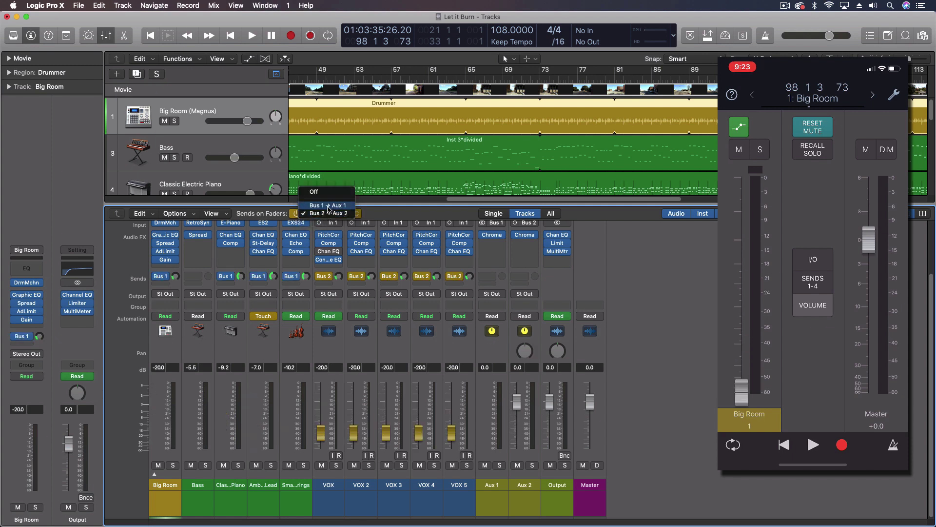
{"action": "left_click", "coordinate": [328, 206]}
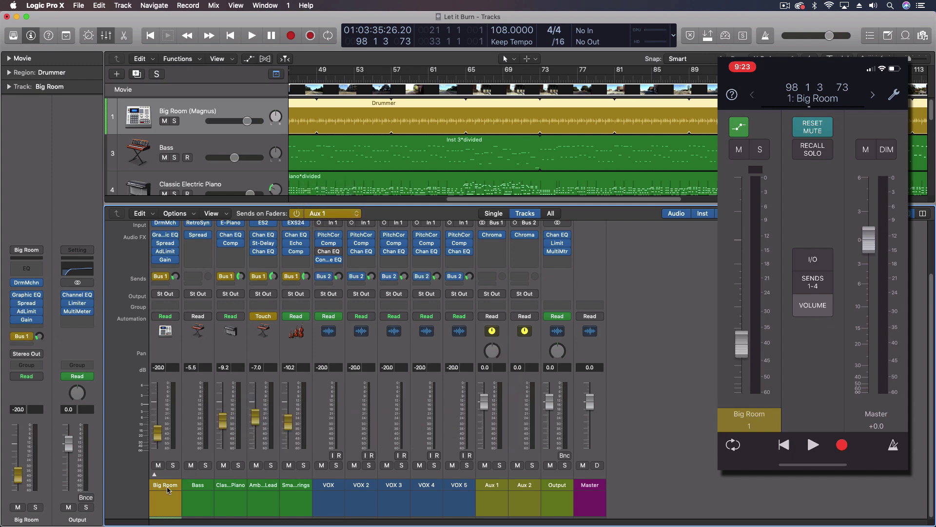
Step: Copy the channel fader levels into the Aux 1 sends (-0.1, 1.3, -4.3, -4.5)
{"action": "left_click", "coordinate": [264, 486]}
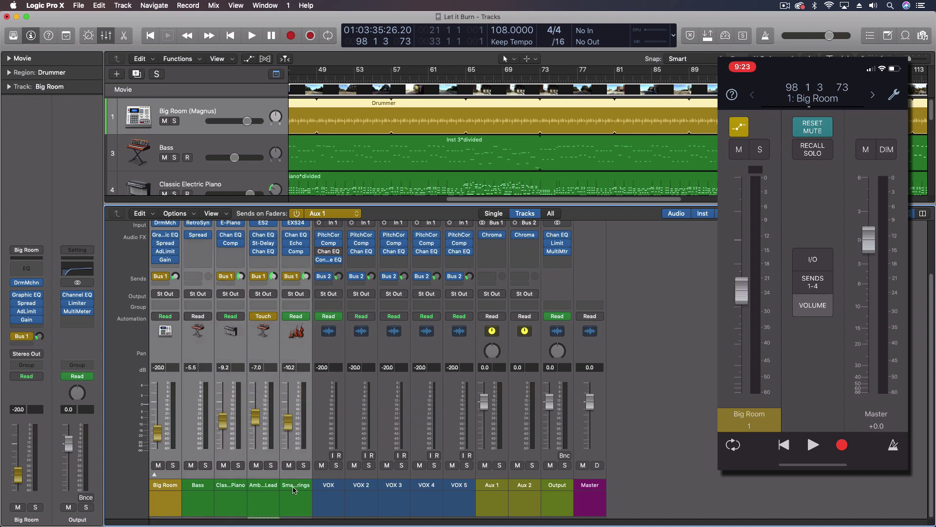
{"action": "left_click", "coordinate": [293, 277]}
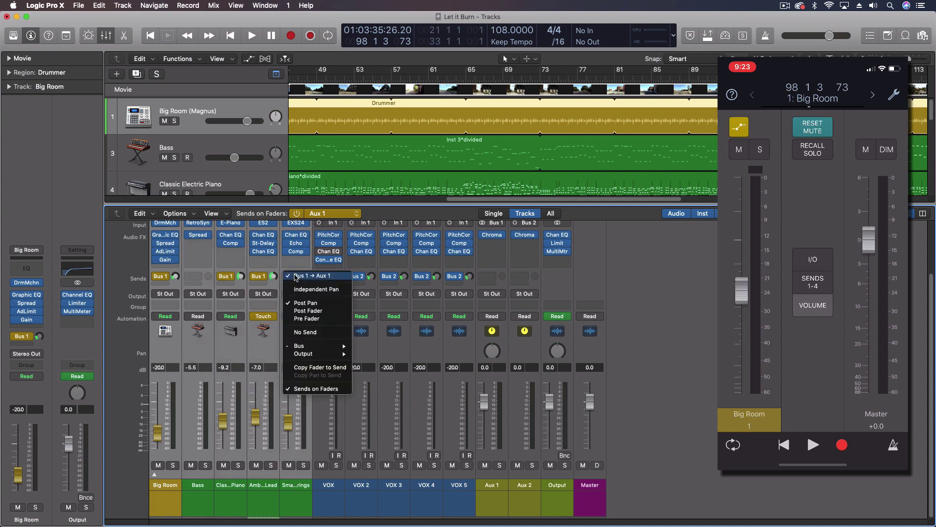
{"action": "left_click", "coordinate": [322, 371]}
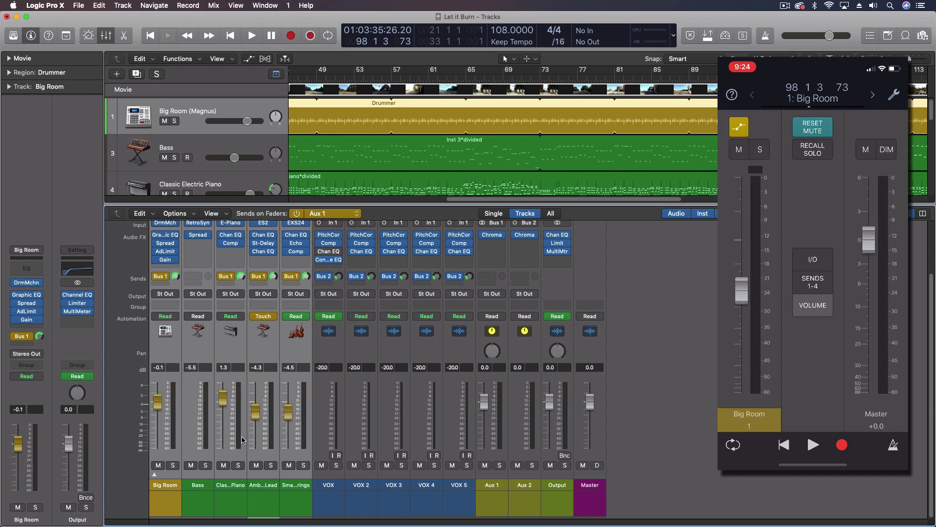
Step: Lower the synth channels' Aux 1 sends slightly, to -5.5 and -5.7
{"action": "left_click", "coordinate": [168, 278]}
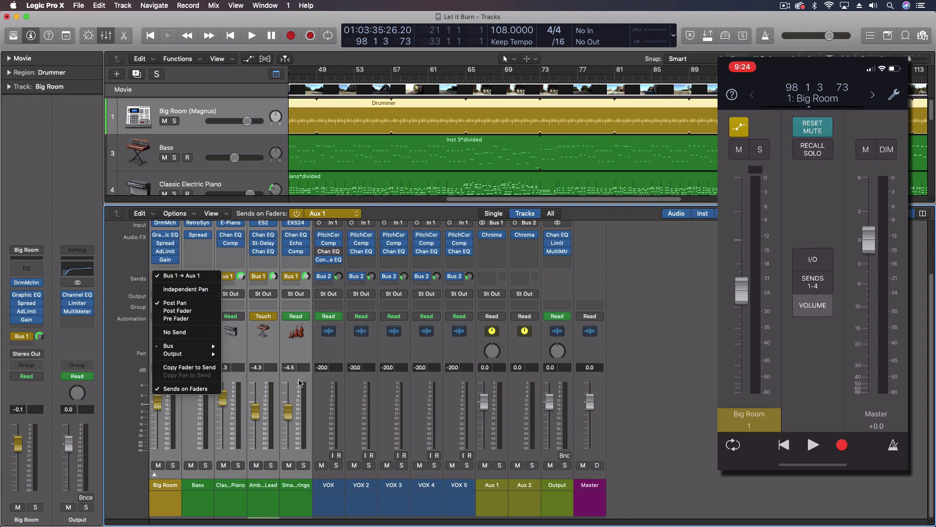
{"action": "left_click", "coordinate": [297, 351]}
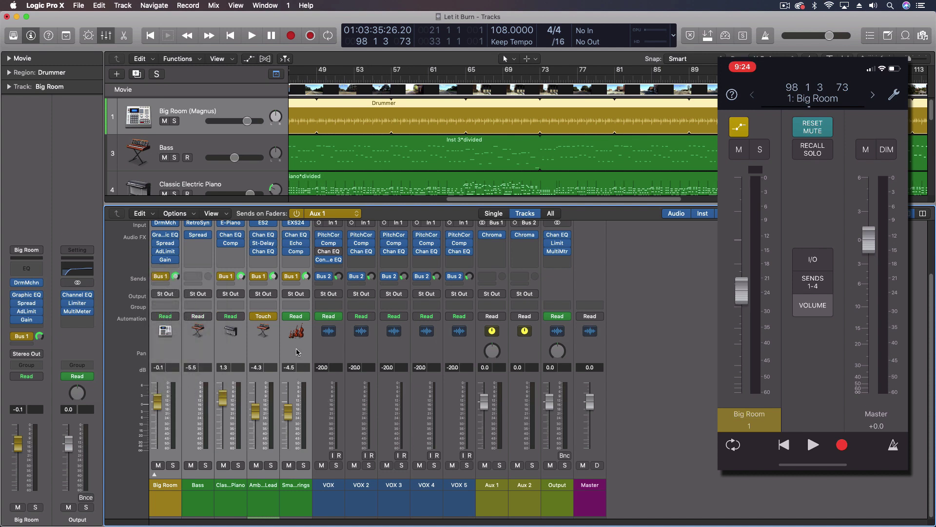
{"action": "left_click_drag", "start_coordinate": [288, 412], "coordinate": [288, 412]}
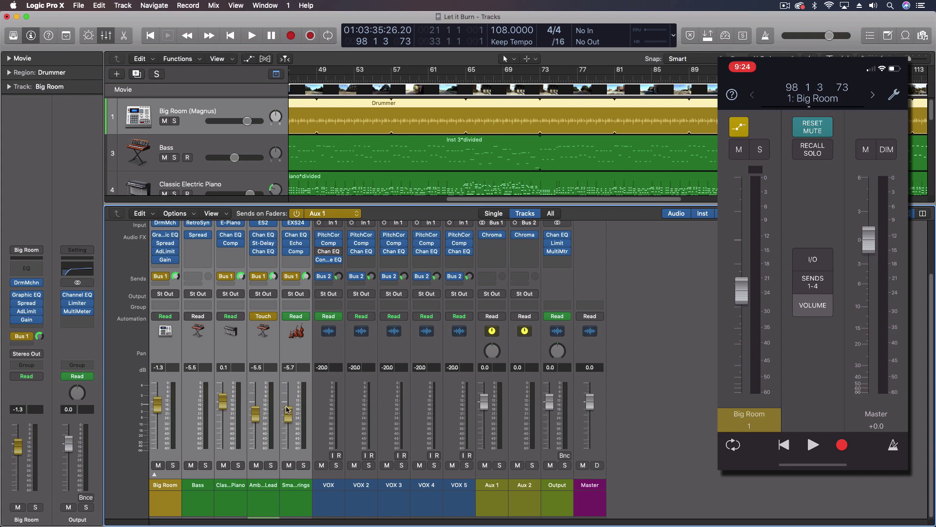
Step: Lower Big Room's Aux 1 send to -1.3 using Logic Remote
{"action": "left_click", "coordinate": [195, 487]}
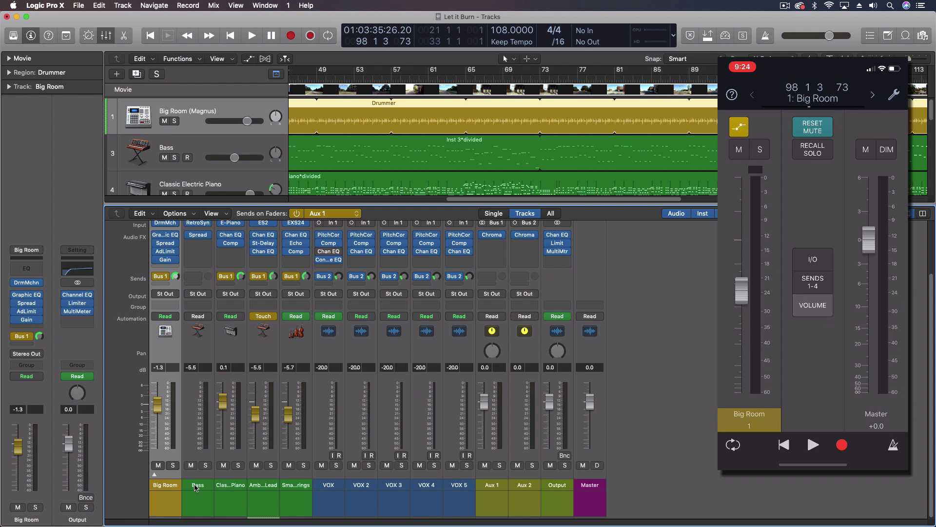
{"action": "left_click", "coordinate": [198, 486]}
{"action": "left_click", "coordinate": [164, 486]}
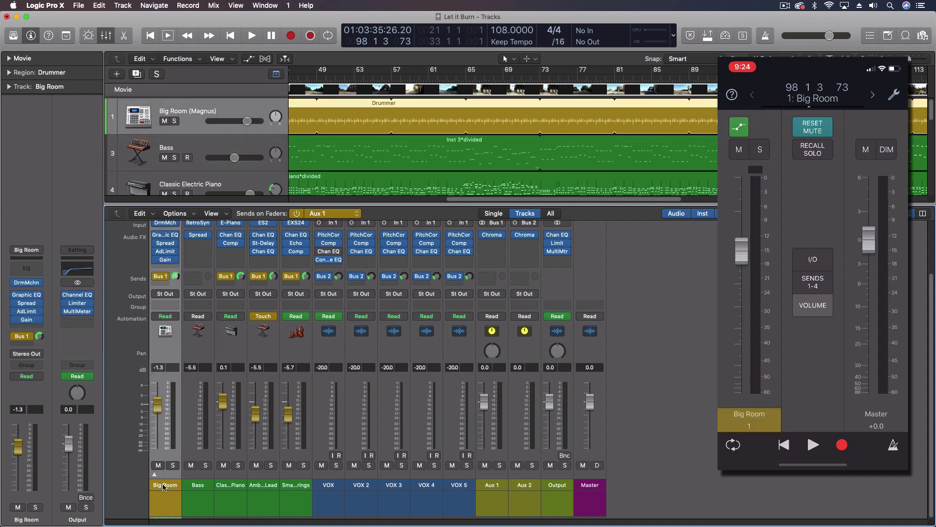
{"action": "mouse_move", "coordinate": [742, 251]}
{"action": "left_mouse_down"}
{"action": "mouse_move", "coordinate": [741, 320]}
{"action": "mouse_move", "coordinate": [741, 251]}
{"action": "left_mouse_up"}
Step: Give Big Room's Bus 1 send independent pan and pan it toward the left
{"action": "left_click", "coordinate": [164, 277]}
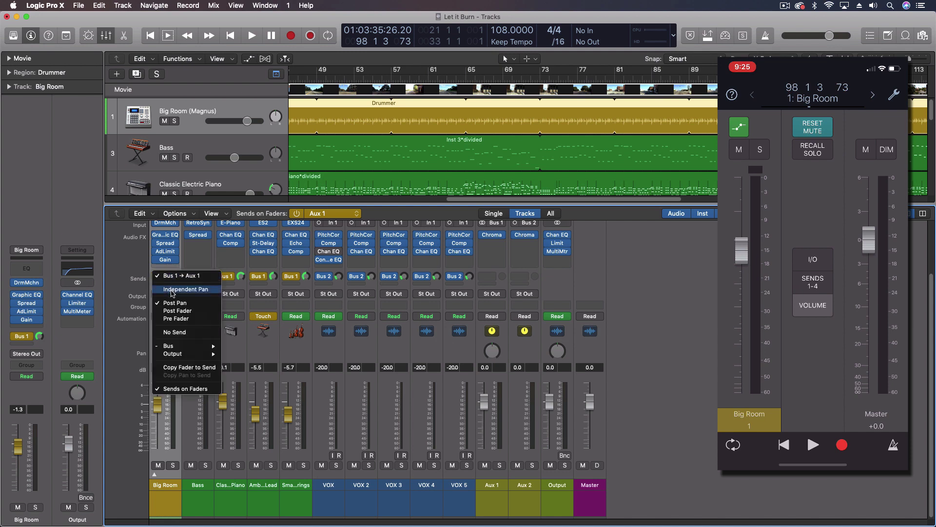
{"action": "left_click", "coordinate": [172, 290]}
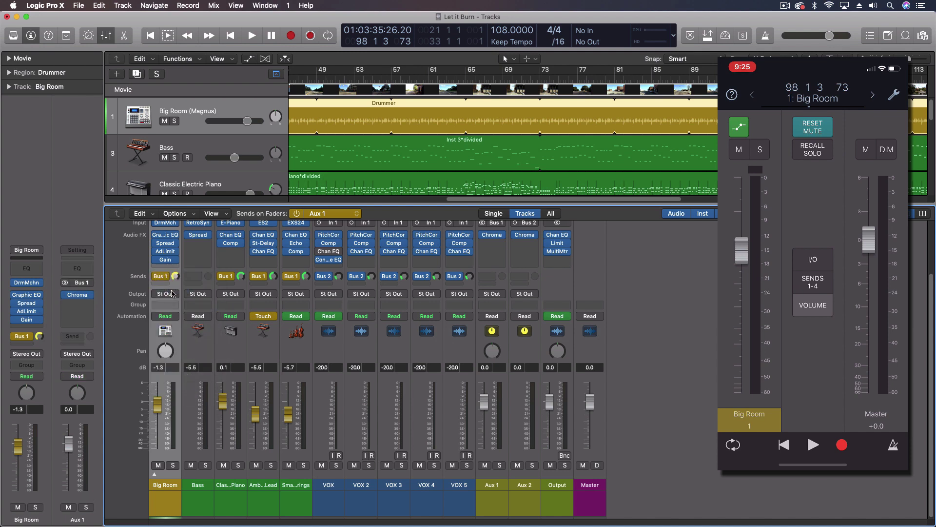
{"action": "left_click", "coordinate": [297, 213]}
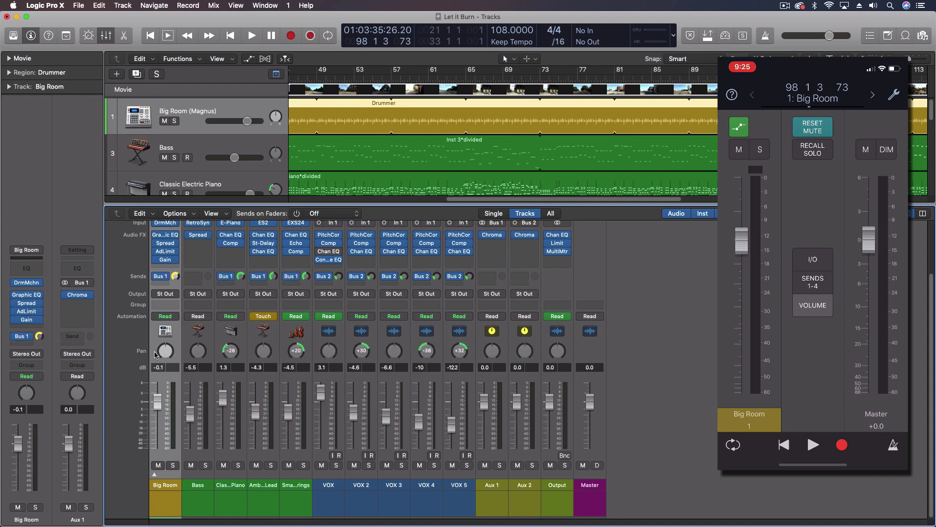
{"action": "left_click", "coordinate": [296, 213]}
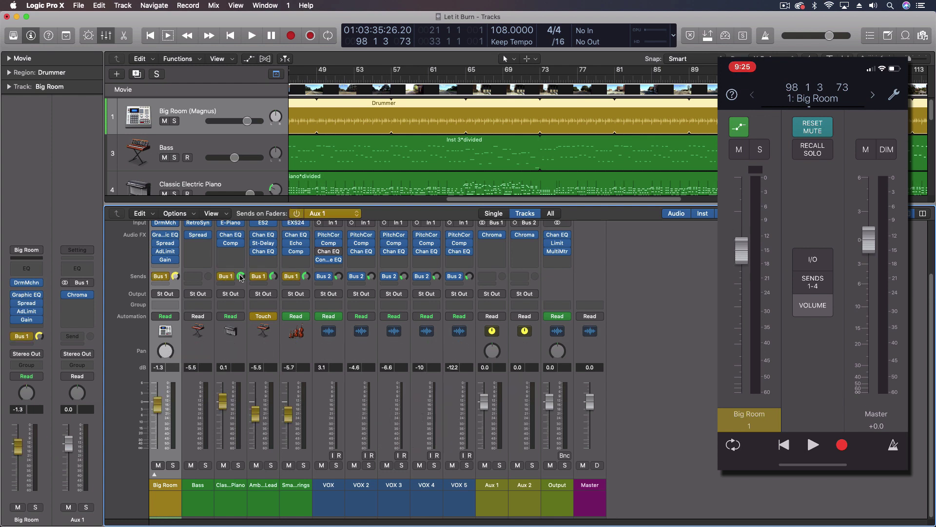
{"action": "left_click_drag", "start_coordinate": [165, 352], "coordinate": [165, 380]}
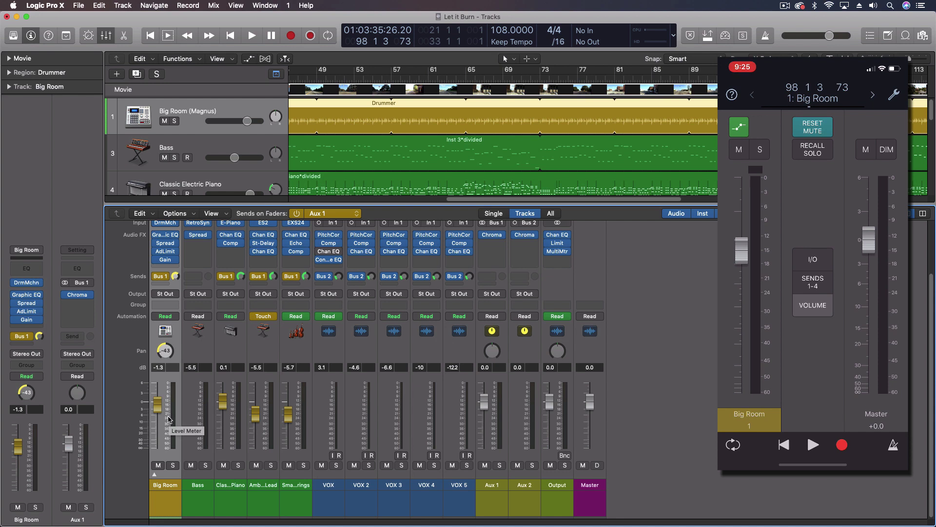
{"action": "left_click", "coordinate": [161, 276]}
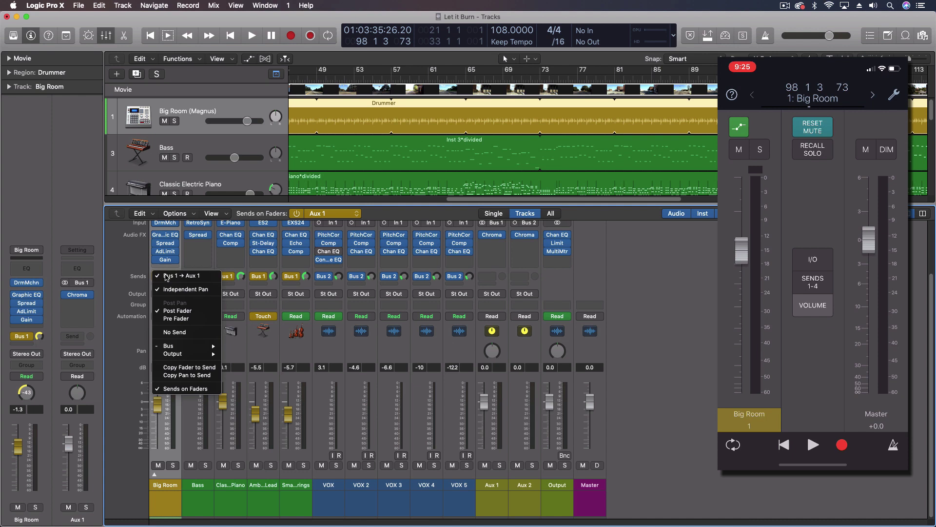
{"action": "left_click", "coordinate": [175, 375]}
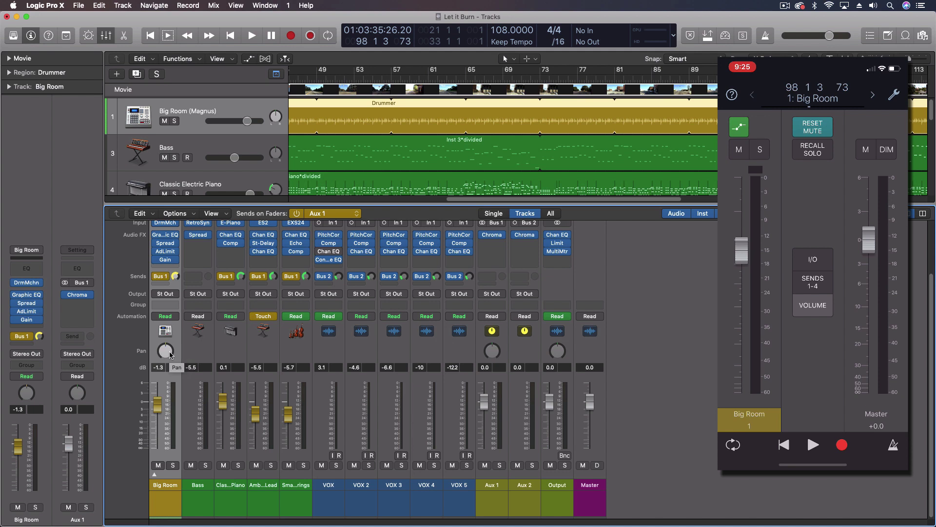
{"action": "left_click", "coordinate": [297, 213]}
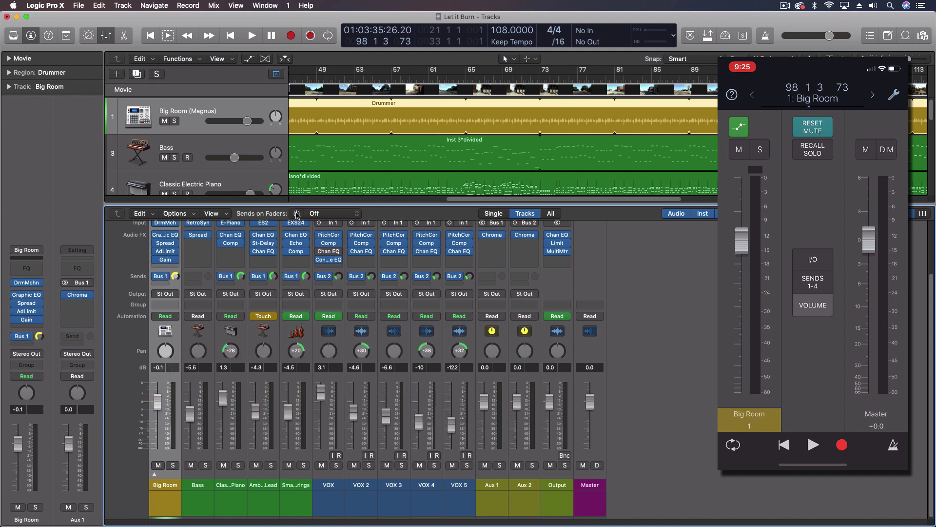
{"action": "left_click", "coordinate": [296, 214]}
{"action": "left_click", "coordinate": [327, 215]}
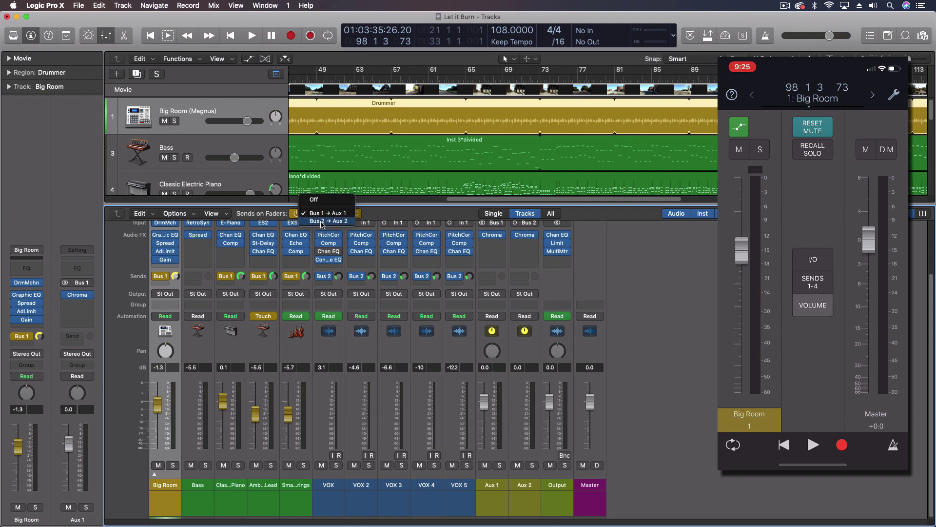
{"action": "left_click", "coordinate": [391, 206]}
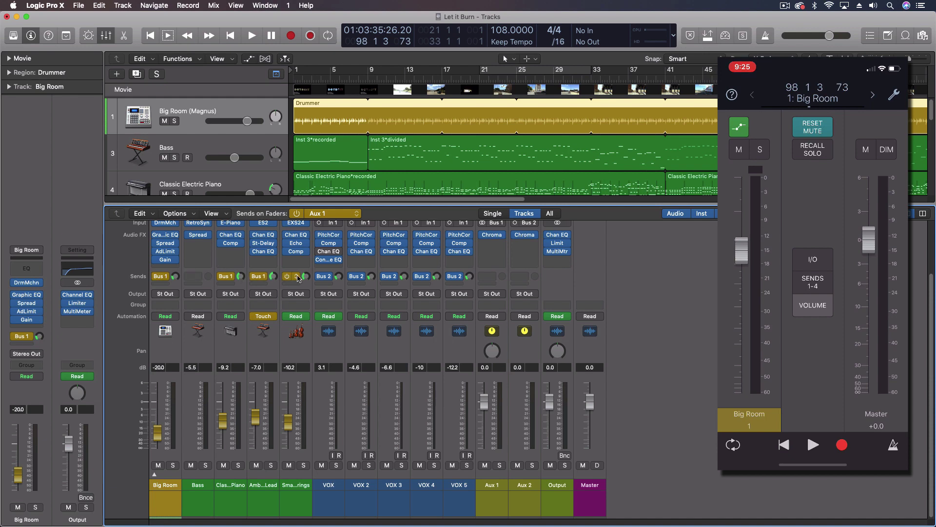
{"action": "scroll", "coordinate": [616, 311], "scroll_direction": "up", "scroll_amount": 3}
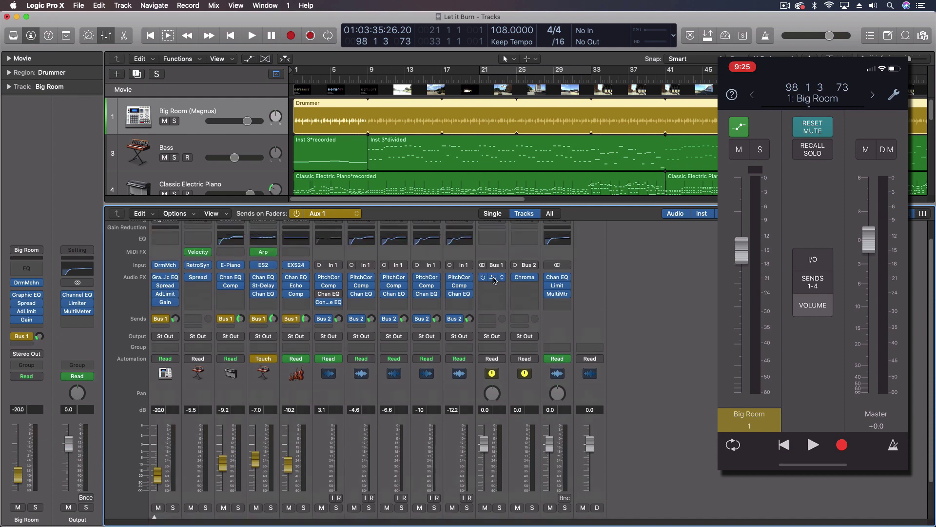
{"action": "left_click", "coordinate": [492, 278]}
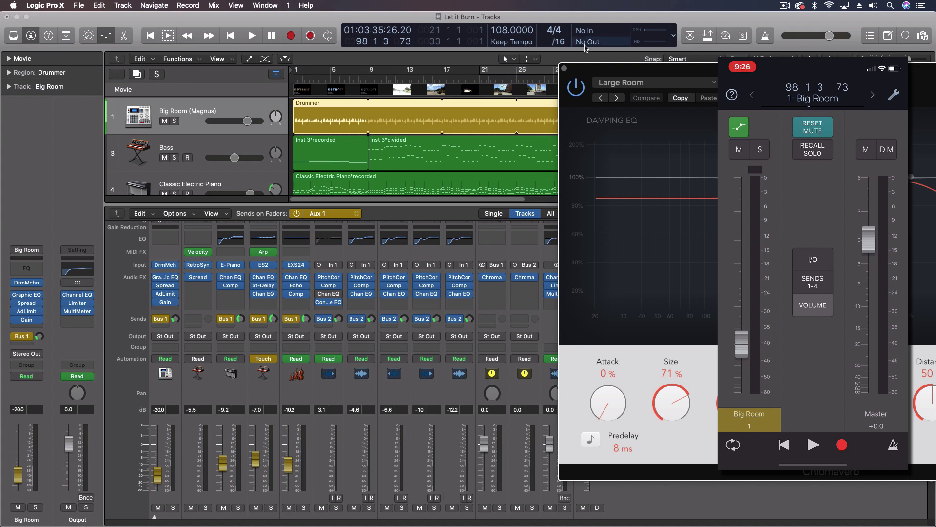
{"action": "left_click_drag", "start_coordinate": [589, 68], "coordinate": [397, 90]}
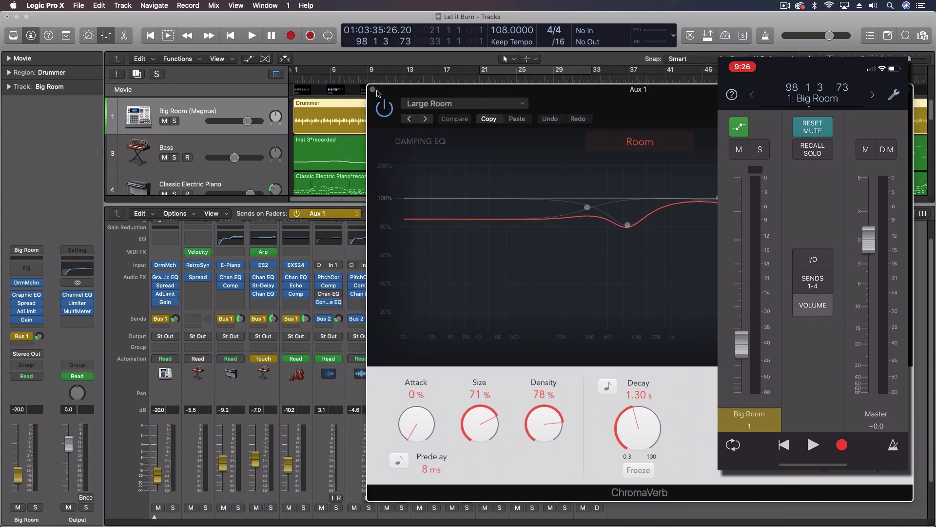
{"action": "left_click", "coordinate": [373, 90]}
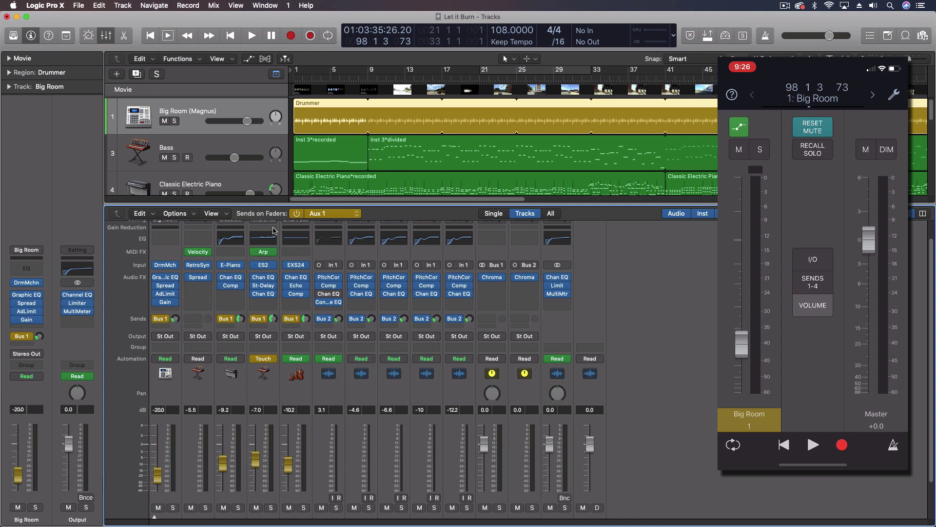
Step: Compare channel volumes with Aux 1 send levels, leaving Sends on Faders turned off
{"action": "left_click", "coordinate": [296, 214]}
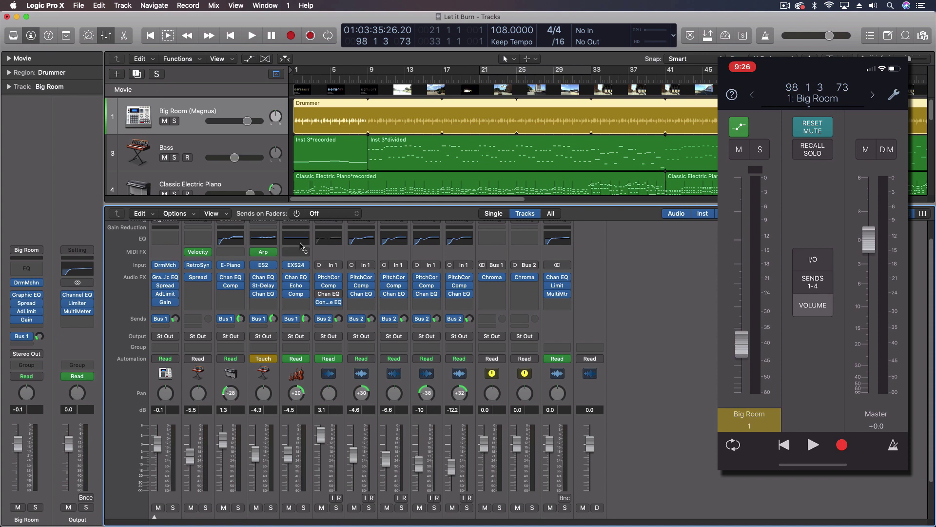
{"action": "left_click", "coordinate": [297, 214]}
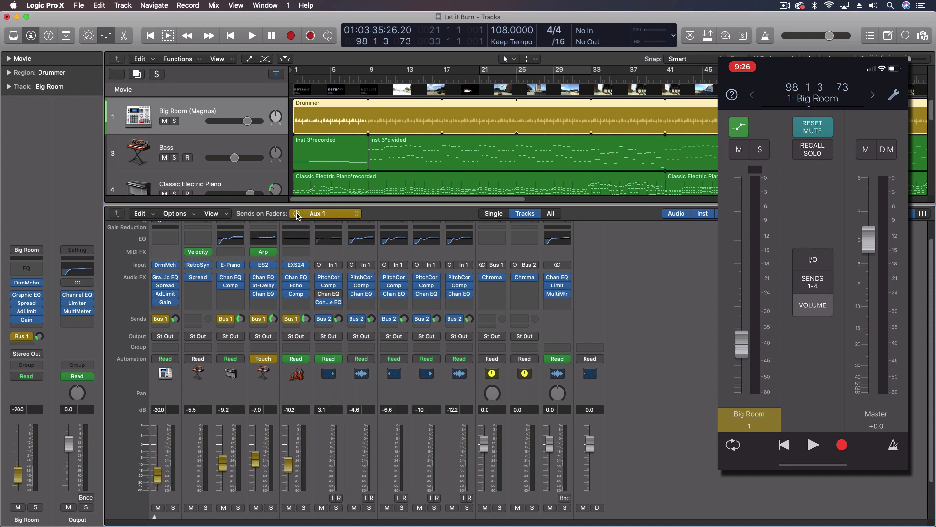
{"action": "left_click", "coordinate": [297, 214]}
{"action": "left_click", "coordinate": [298, 213]}
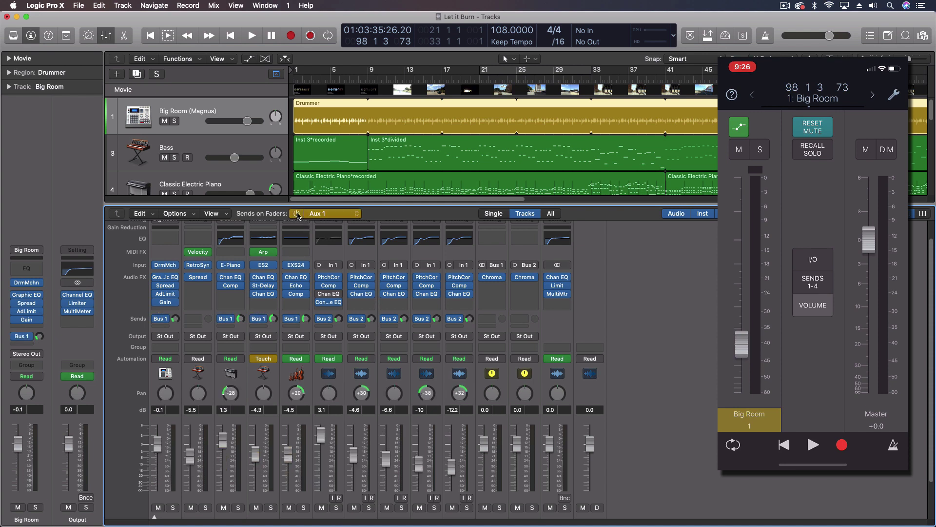
{"action": "left_click", "coordinate": [297, 214]}
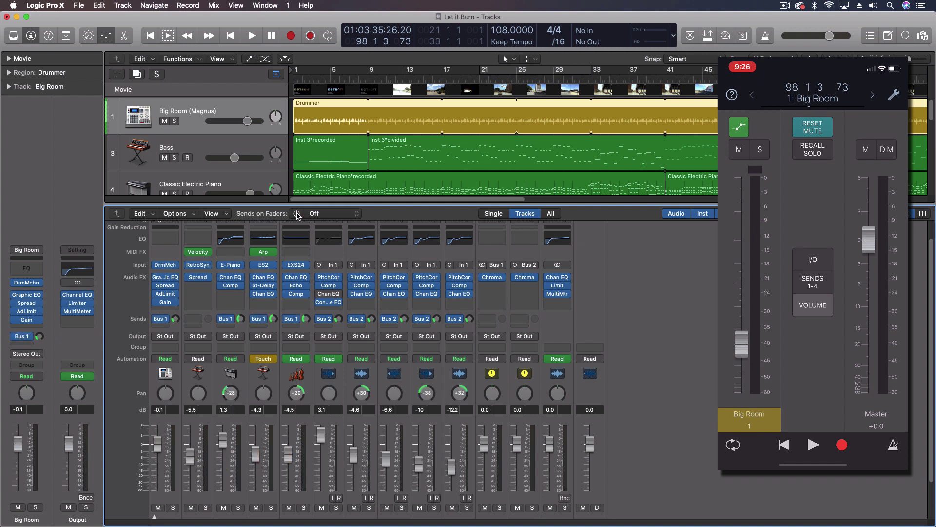